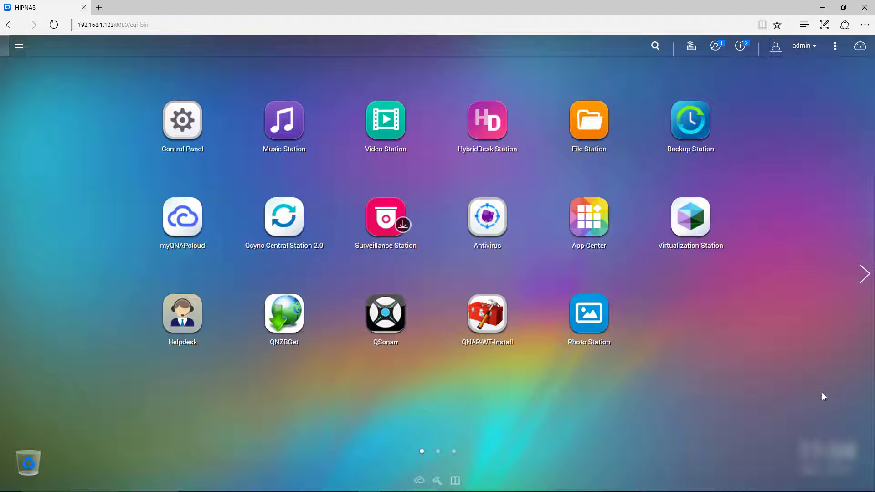
Launch App Center from the desktop and open its Settings.
left_click(590, 225)
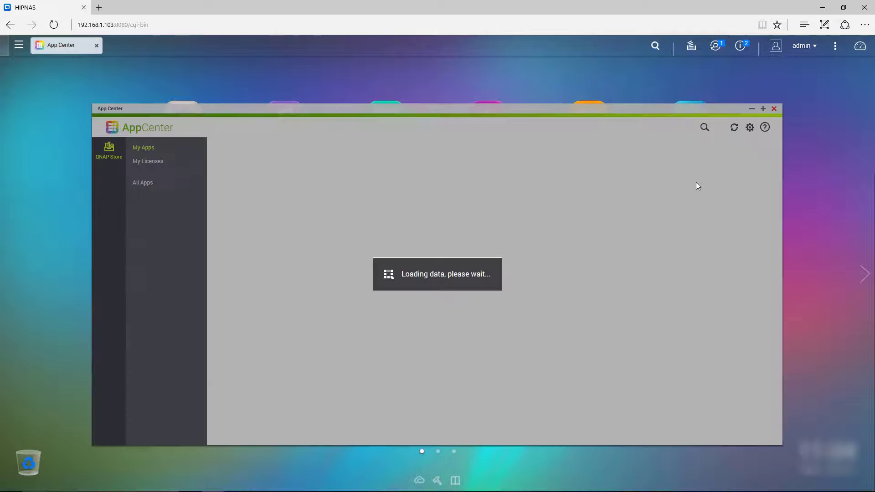
left_click(751, 126)
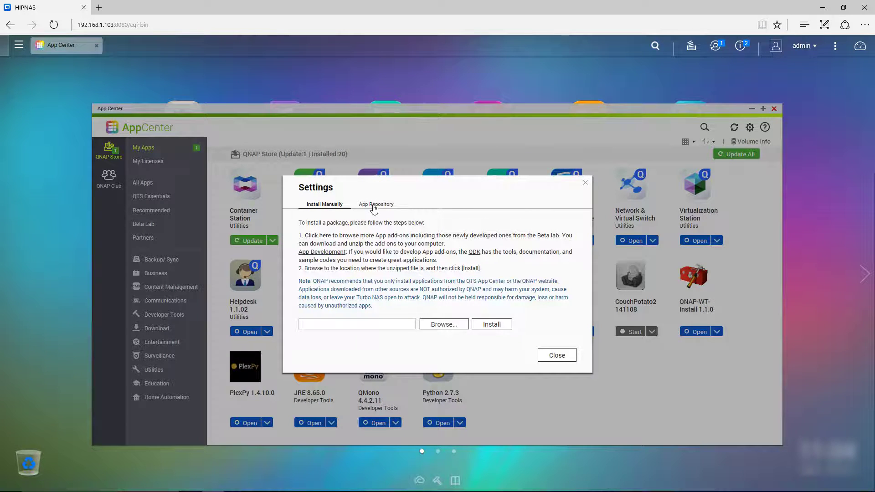
Add an App Repository entry named 'Sample' with the pasted qnapclub store URL, then close Settings.
left_click(373, 208)
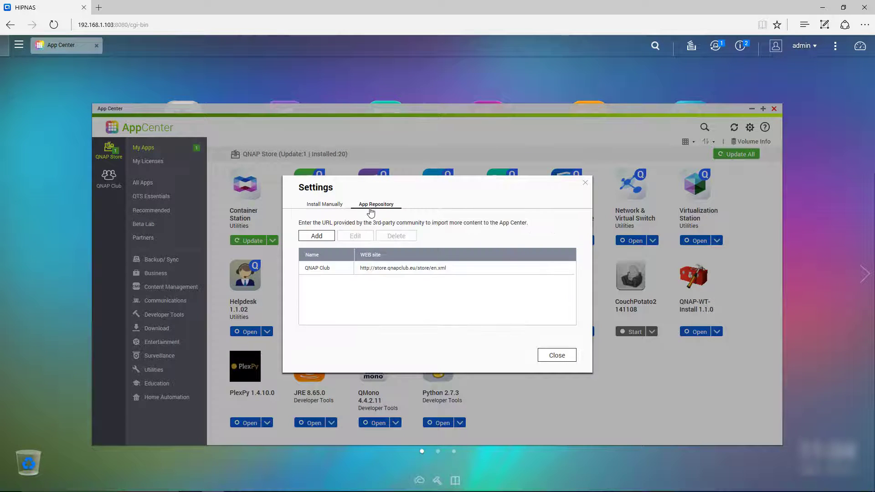
left_click(314, 238)
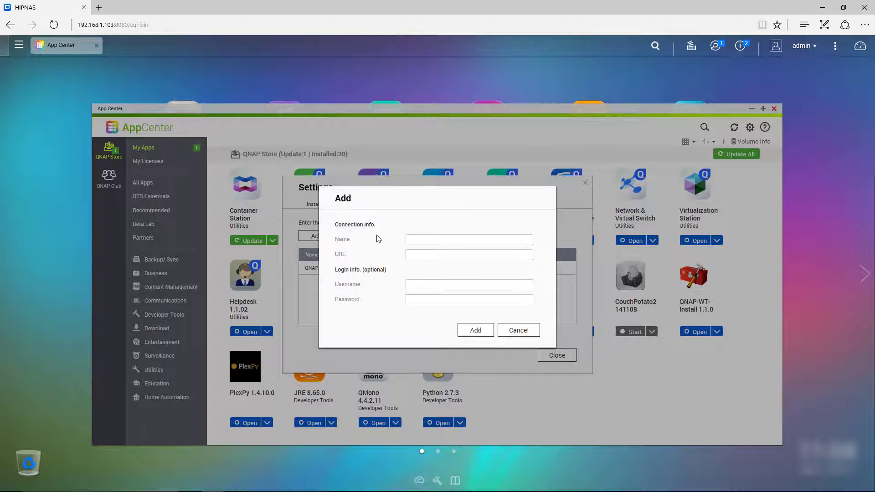
left_click(418, 240)
type("Sample")
key("Tab")
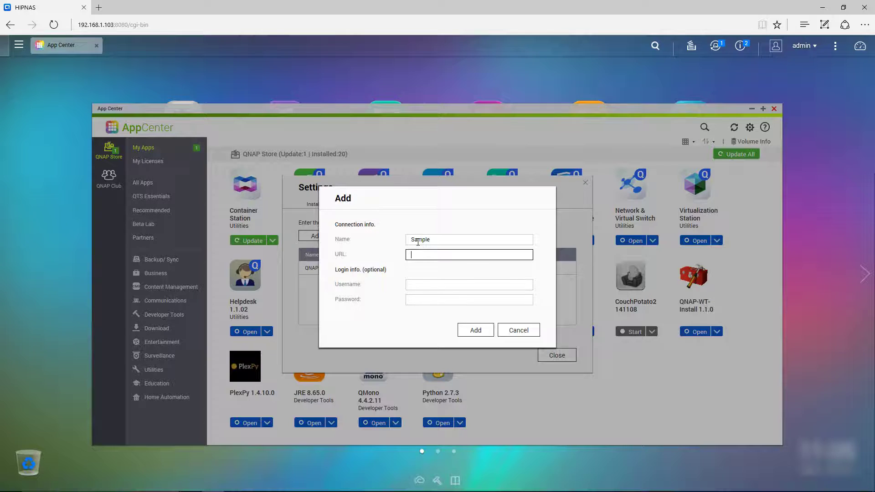
type("http://store.qnapclub.eu/store/en.xml")
left_click(481, 334)
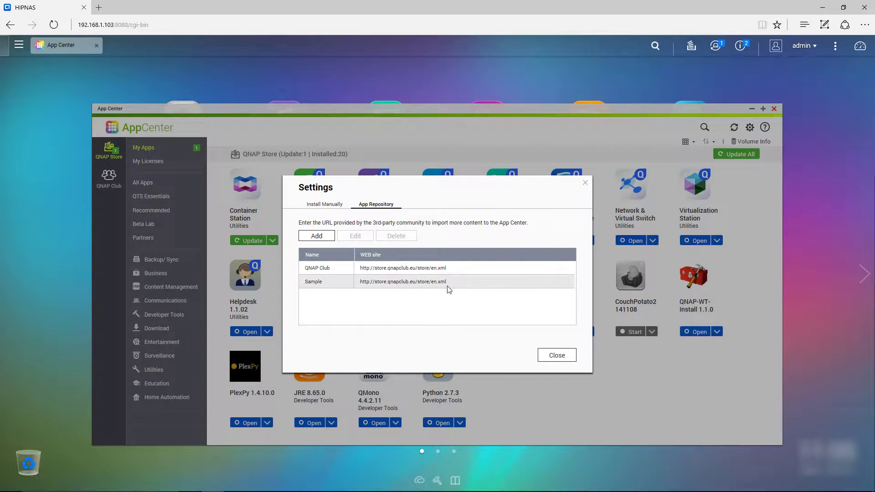
left_click(557, 356)
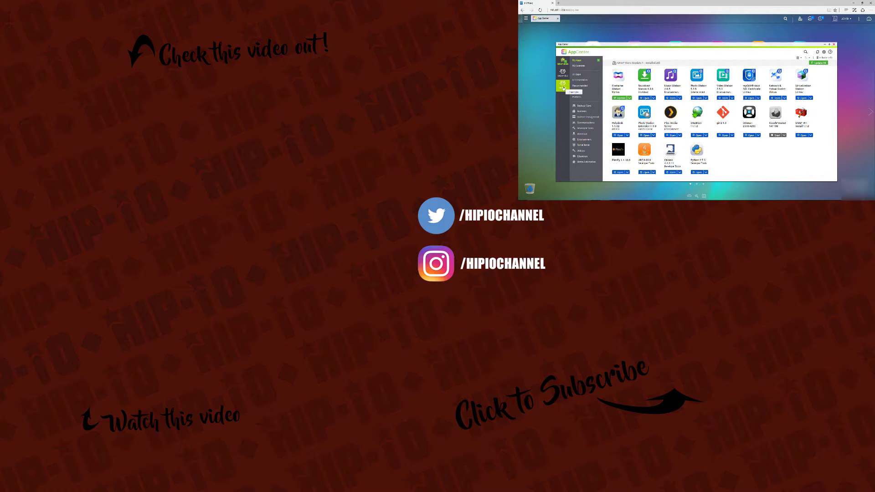
Select the Sample store in App Center's sidebar to load its app catalogue.
left_click(562, 87)
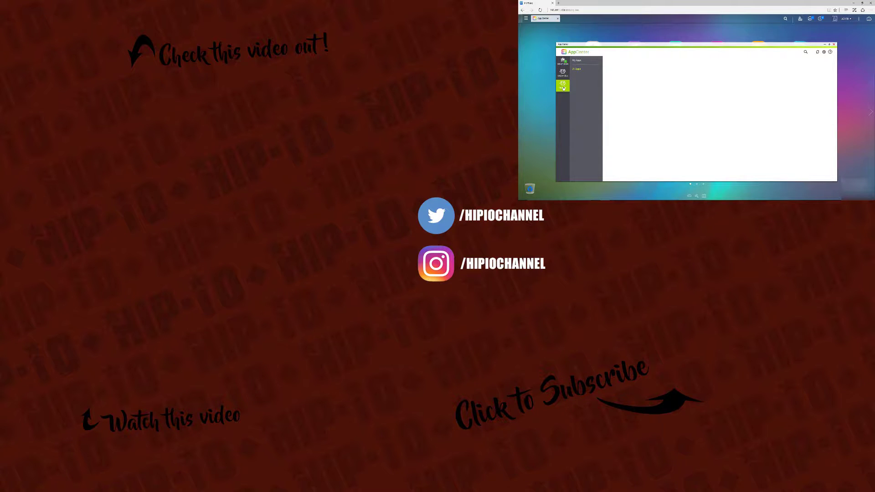